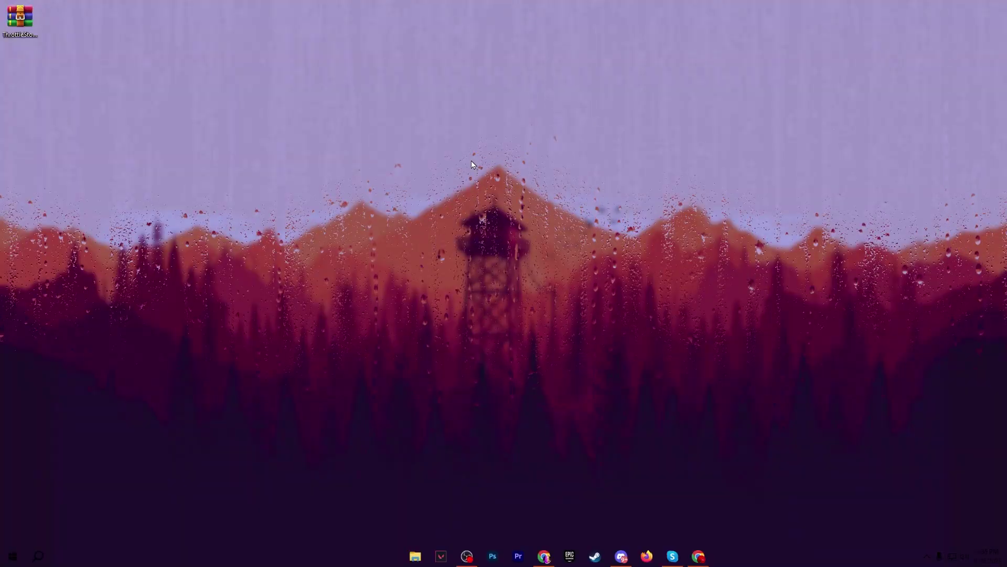
# Open the Run prompt and move it to the centre of the screen.
pyautogui.press('super+r')
pyautogui.moveTo(134, 437); pyautogui.dragTo(584, 161)
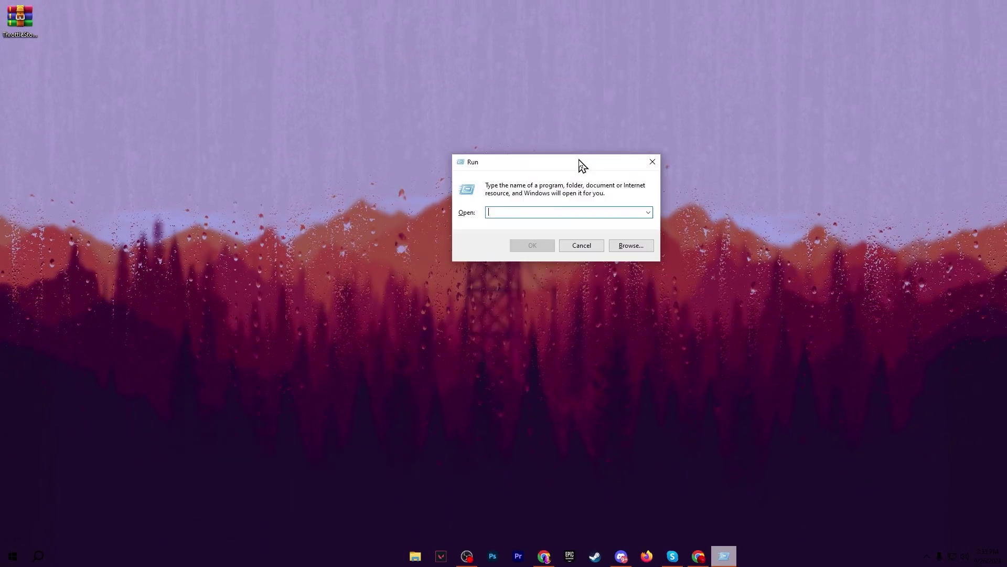
pyautogui.write('gpedit')
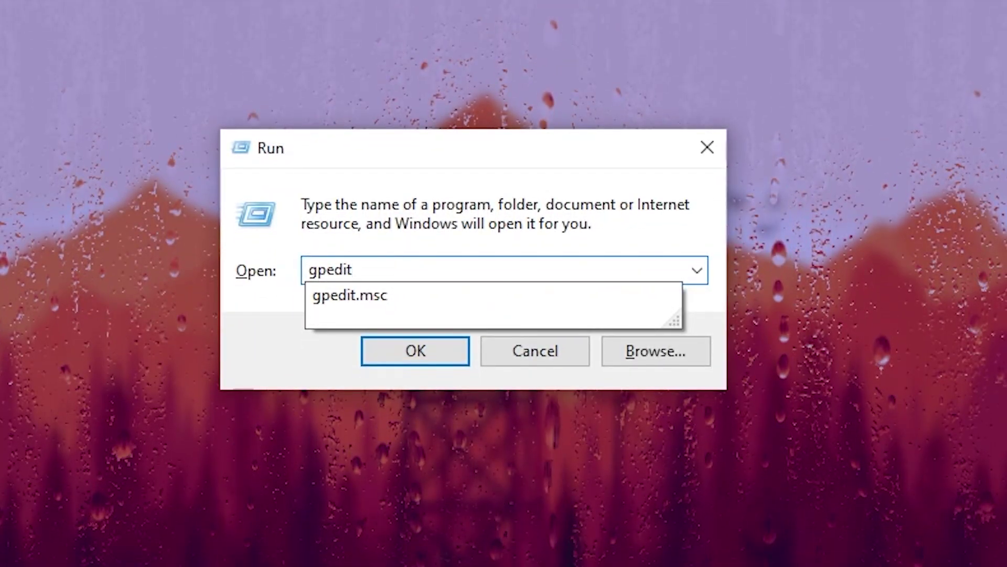
# Launch gpedit and open Turn off Power Throttling under System > Power Management > Power Throttling Settings.
pyautogui.press('Return')
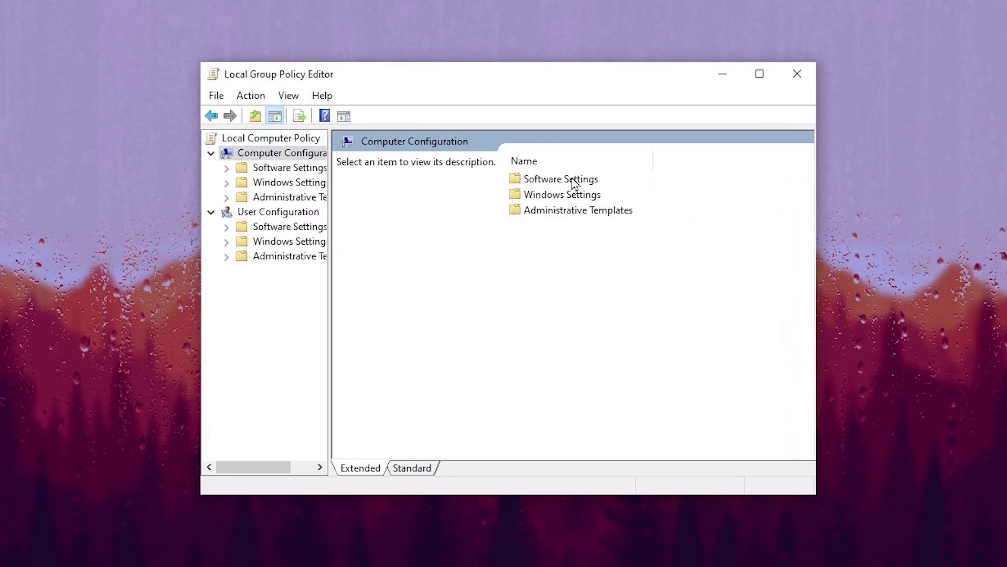
pyautogui.doubleClick(559, 211)
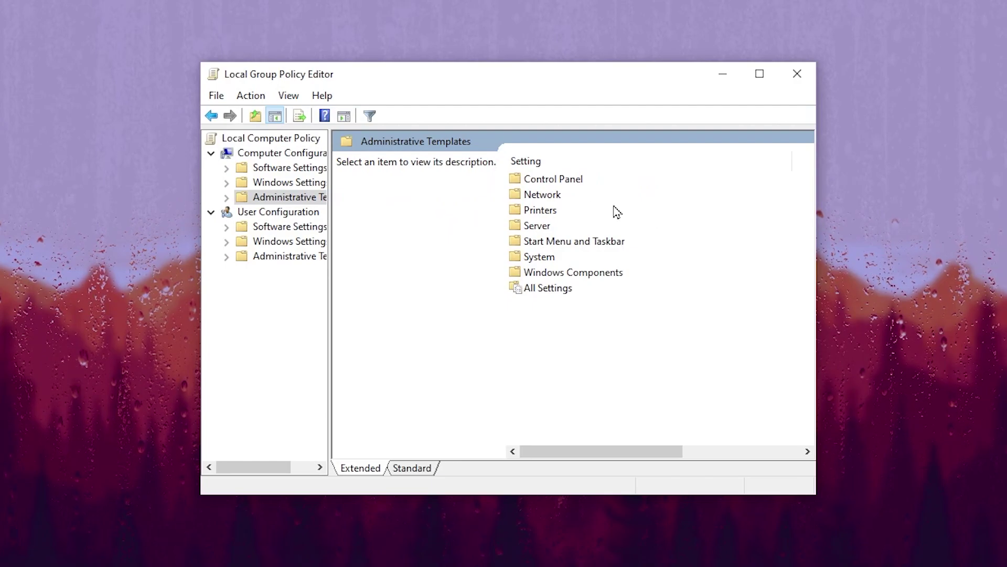
pyautogui.doubleClick(539, 257)
pyautogui.scroll(-5, 563, 267)
pyautogui.scroll(-3, 563, 299)
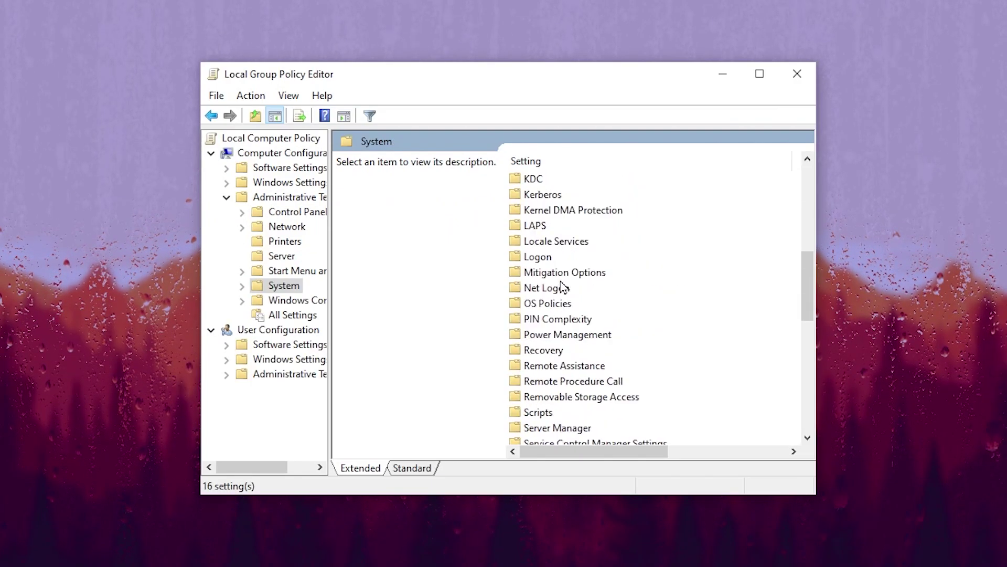
pyautogui.doubleClick(568, 334)
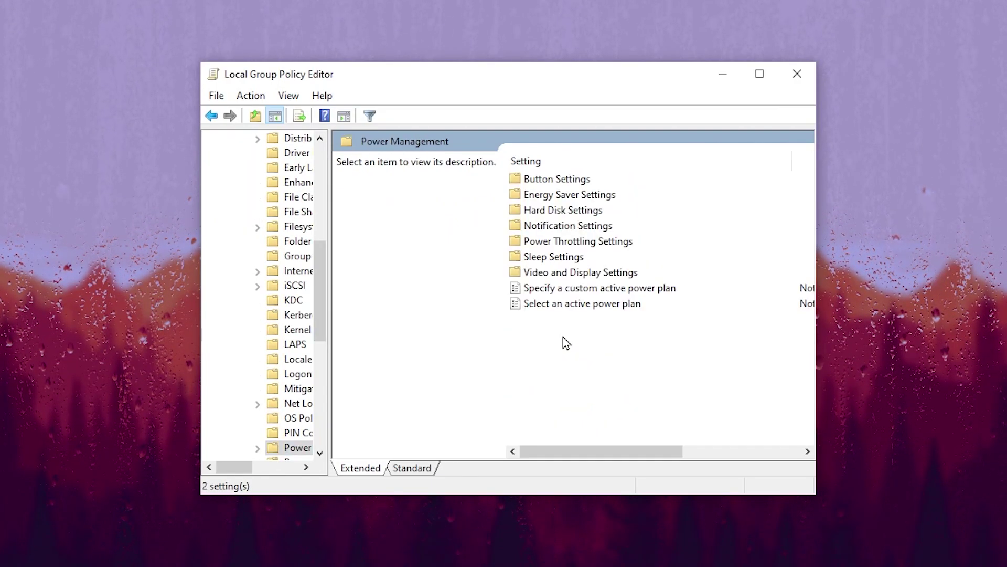
pyautogui.doubleClick(580, 243)
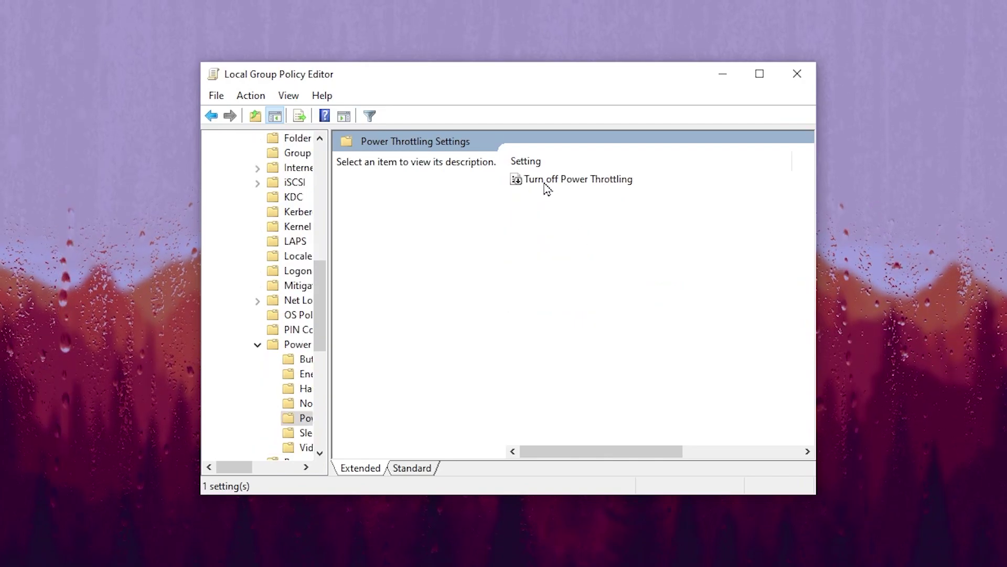
pyautogui.doubleClick(579, 178)
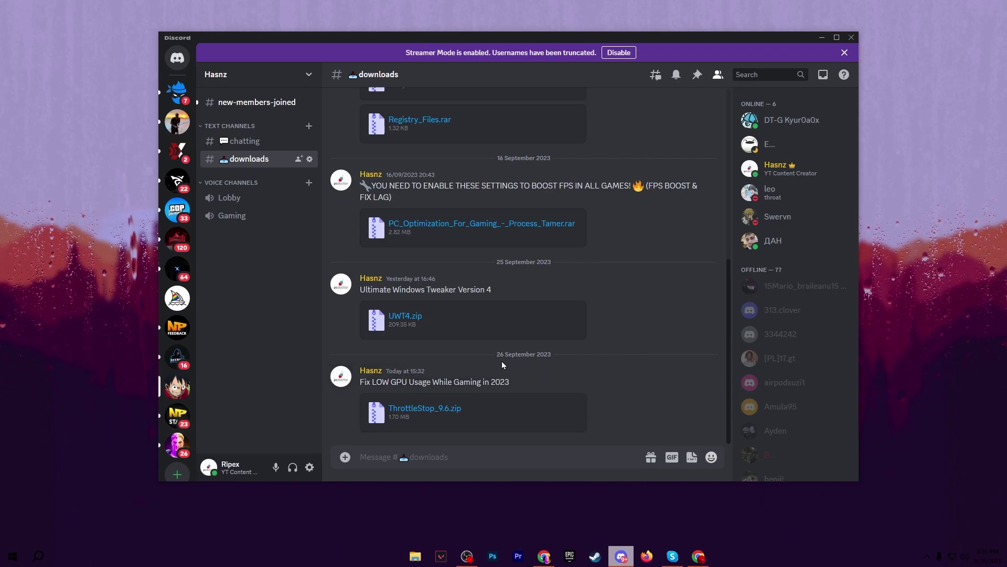
pyautogui.moveTo(472, 411)
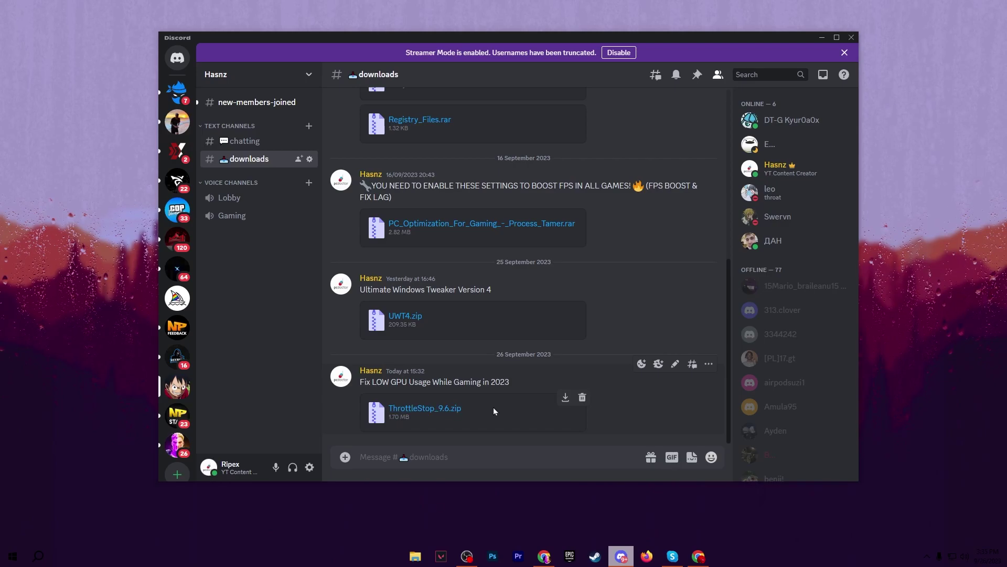
# Close the Discord window showing the ThrottleStop_9.6.zip download.
pyautogui.click(822, 37)
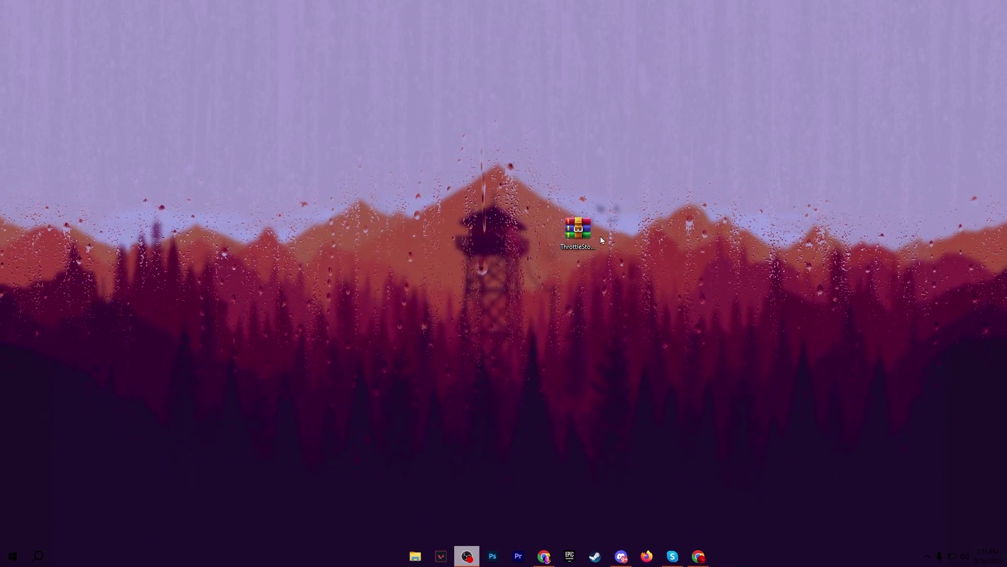
# Extract the ThrottleStop zip onto the desktop and run ThrottleStop.exe as administrator.
pyautogui.rightClick(577, 226)
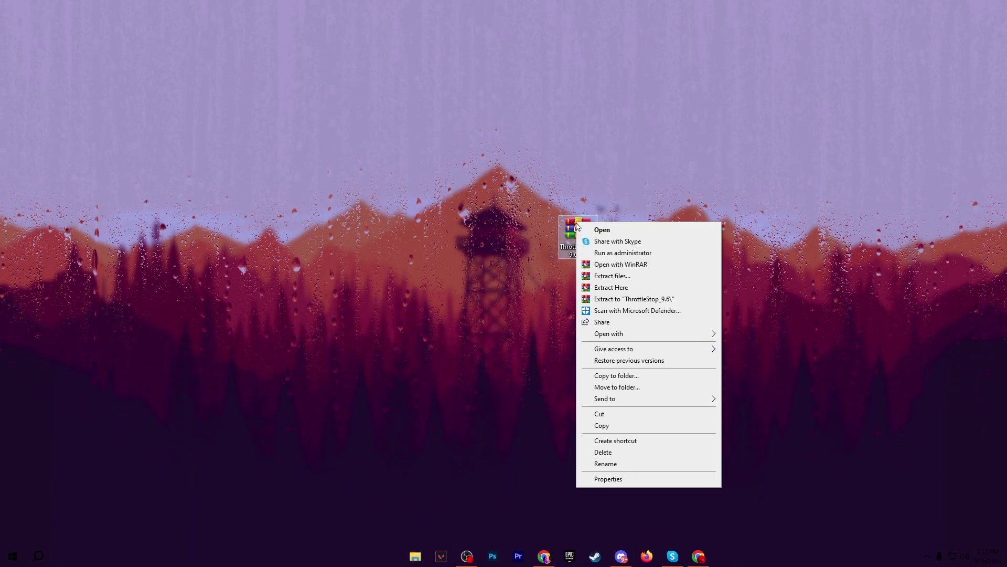
pyautogui.click(618, 285)
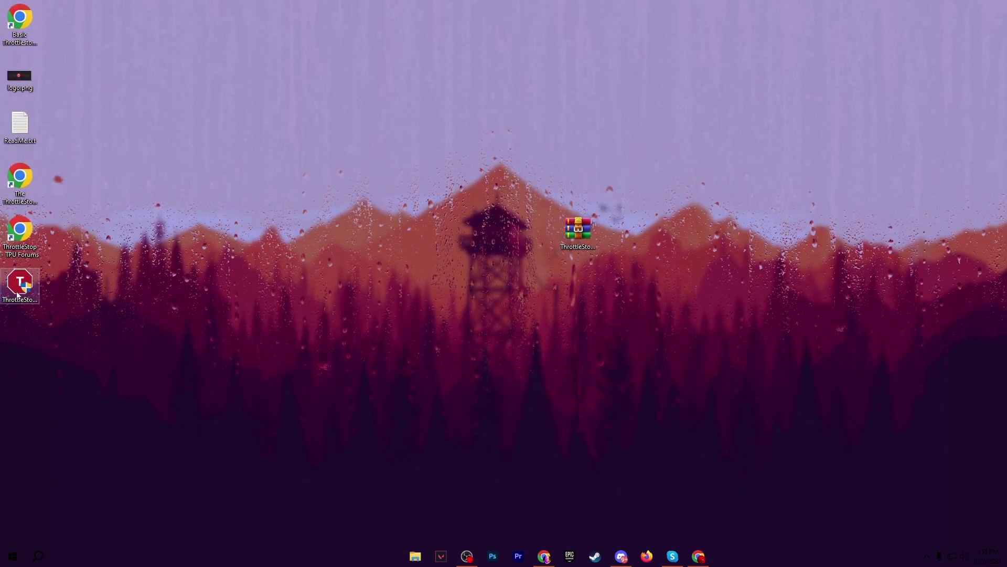
pyautogui.moveTo(20, 285); pyautogui.dragTo(379, 233)
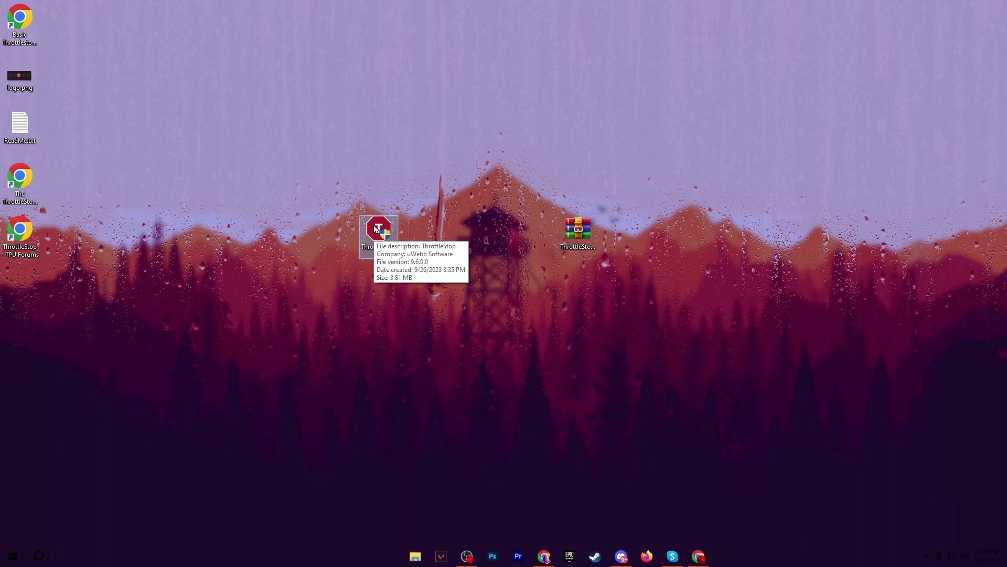
pyautogui.rightClick(378, 234)
pyautogui.click(441, 256)
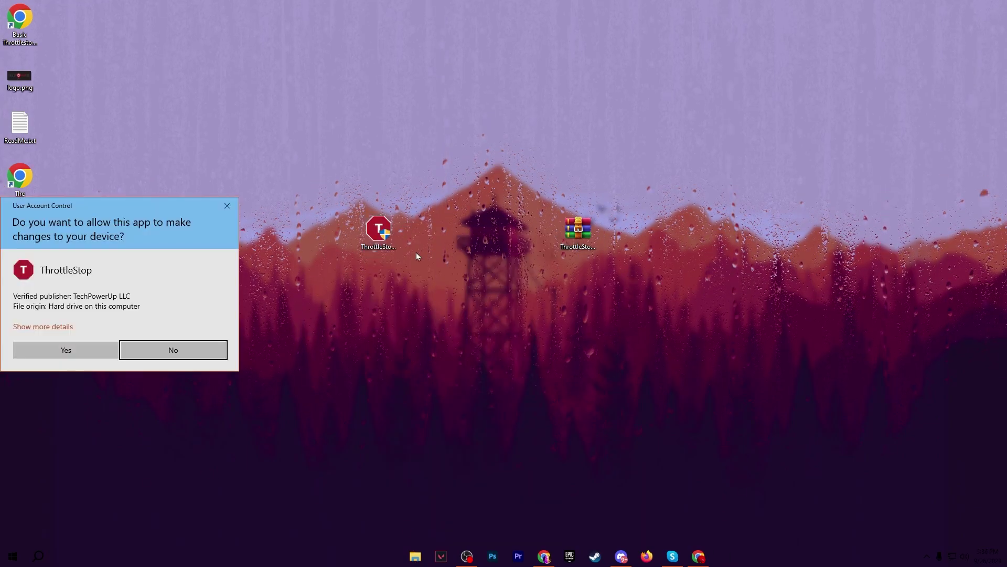
pyautogui.click(65, 350)
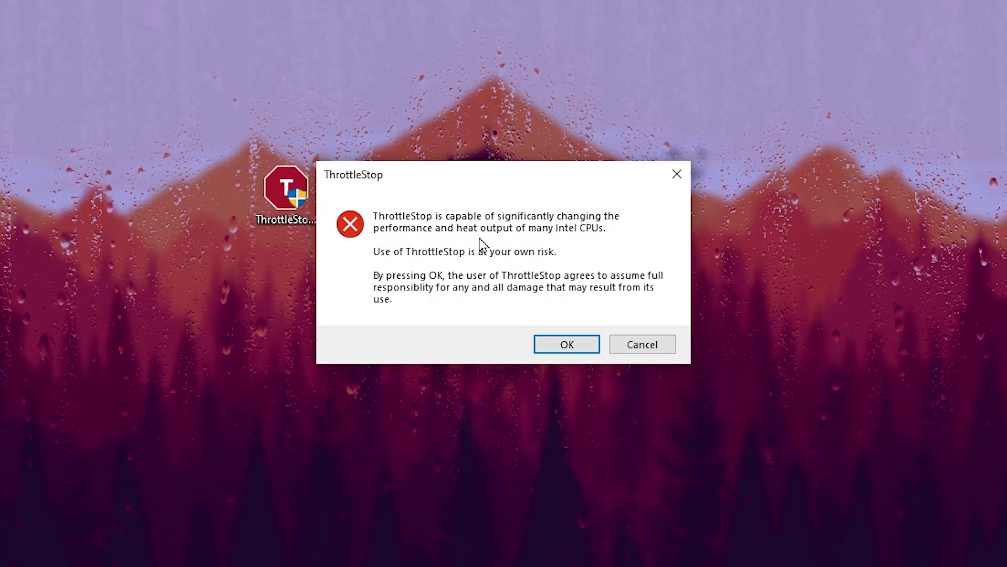
# Accept ThrottleStop's risk warning, then enable the power profile set to High Performance.
pyautogui.click(567, 344)
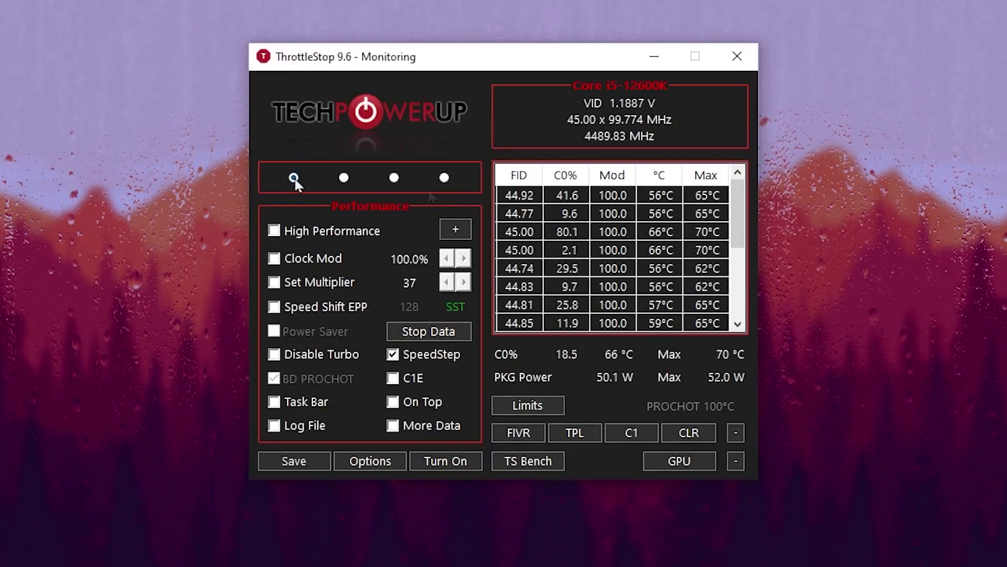
pyautogui.click(345, 177)
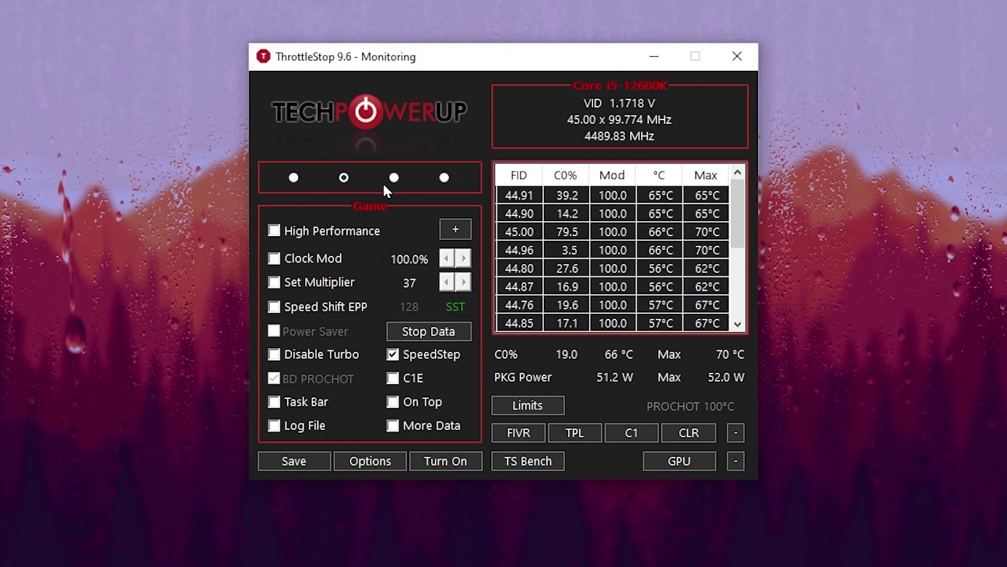
pyautogui.click(444, 177)
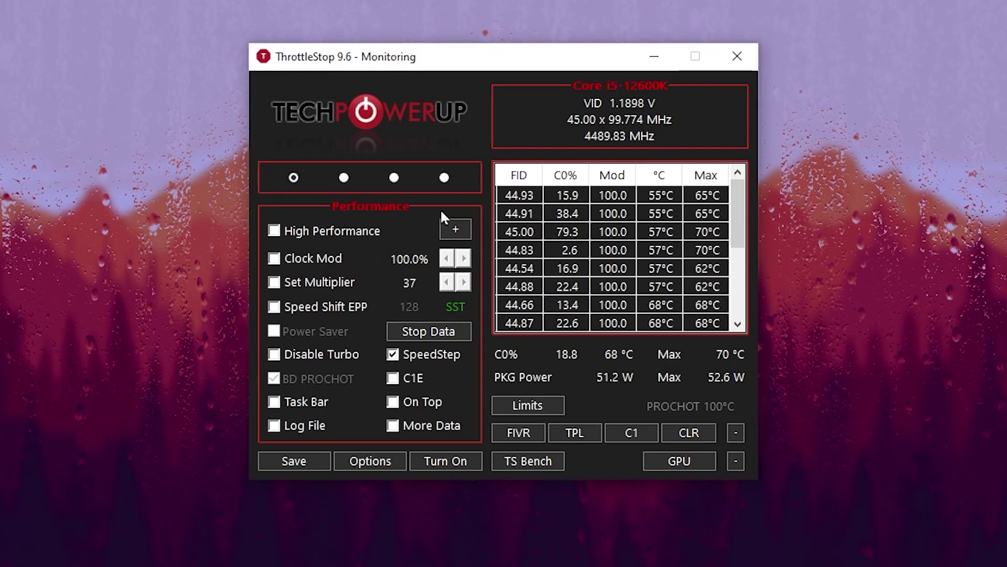
pyautogui.click(274, 230)
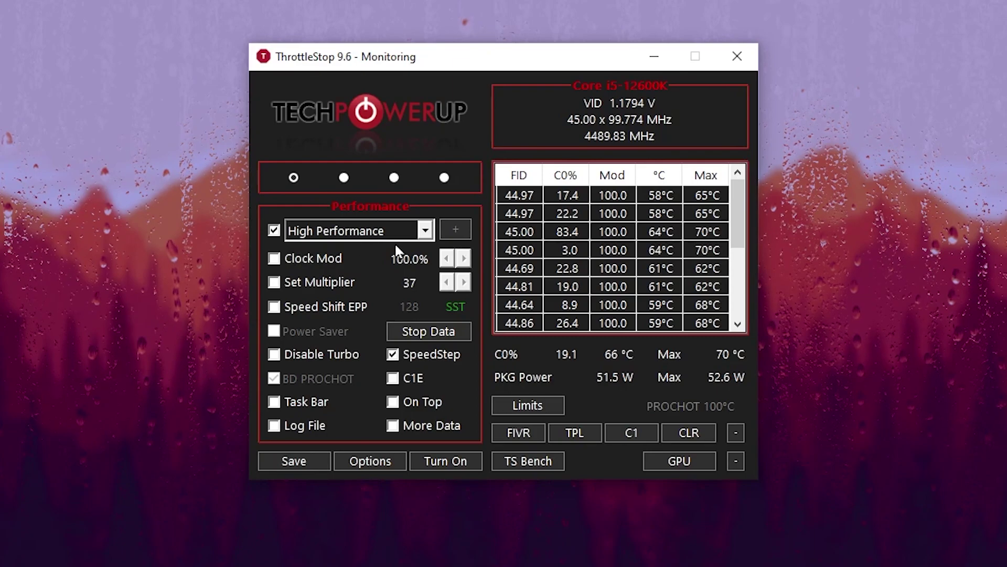
pyautogui.click(425, 231)
pyautogui.click(322, 251)
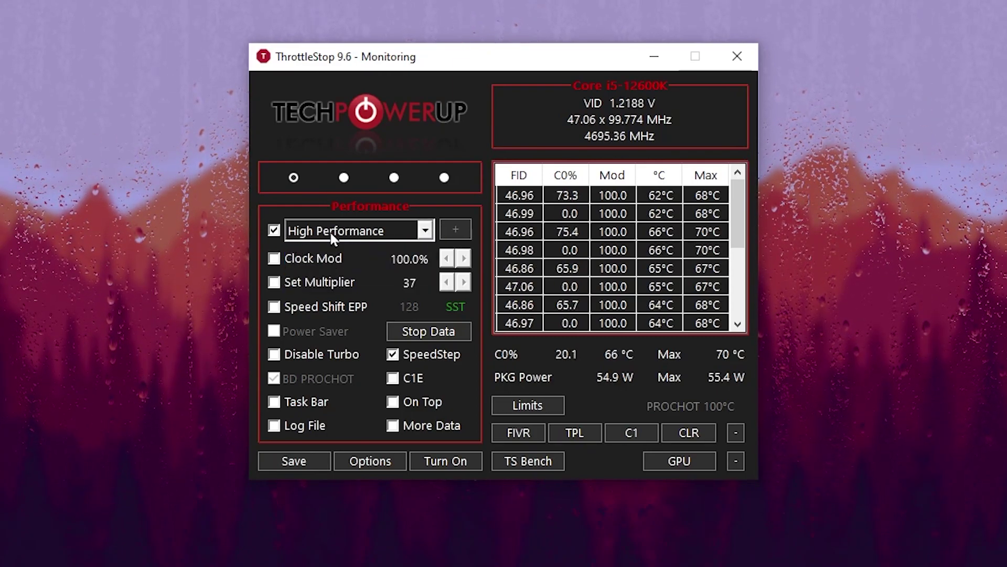
pyautogui.click(519, 431)
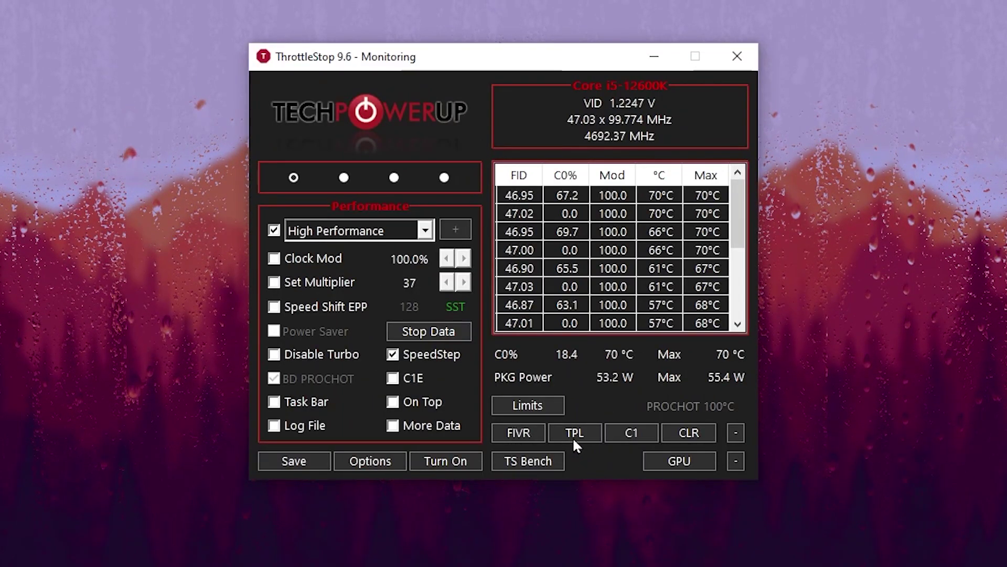
# Open Turbo Power Limits, centre the window, and uncheck Disable Controls.
pyautogui.click(574, 433)
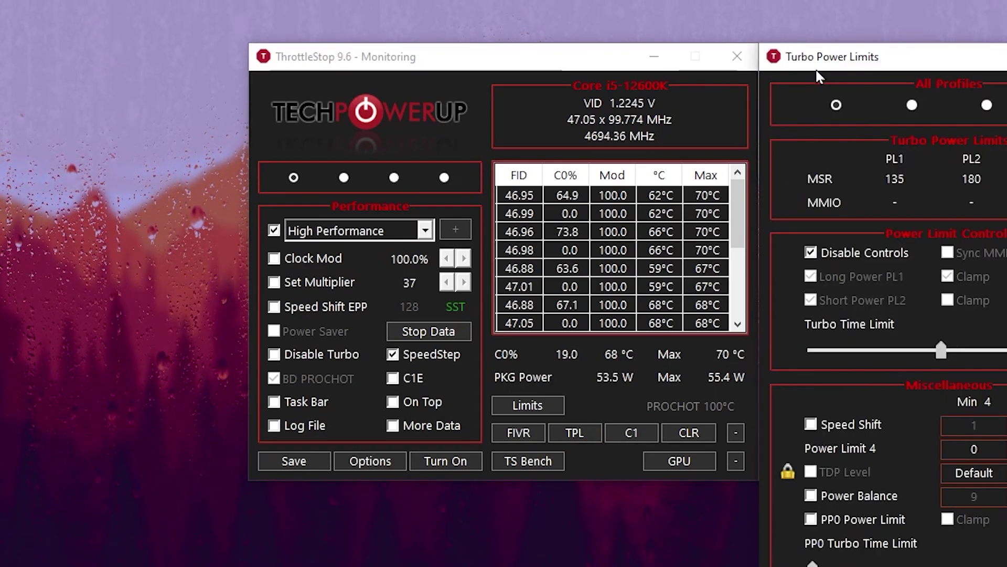
pyautogui.moveTo(818, 63); pyautogui.dragTo(376, 41)
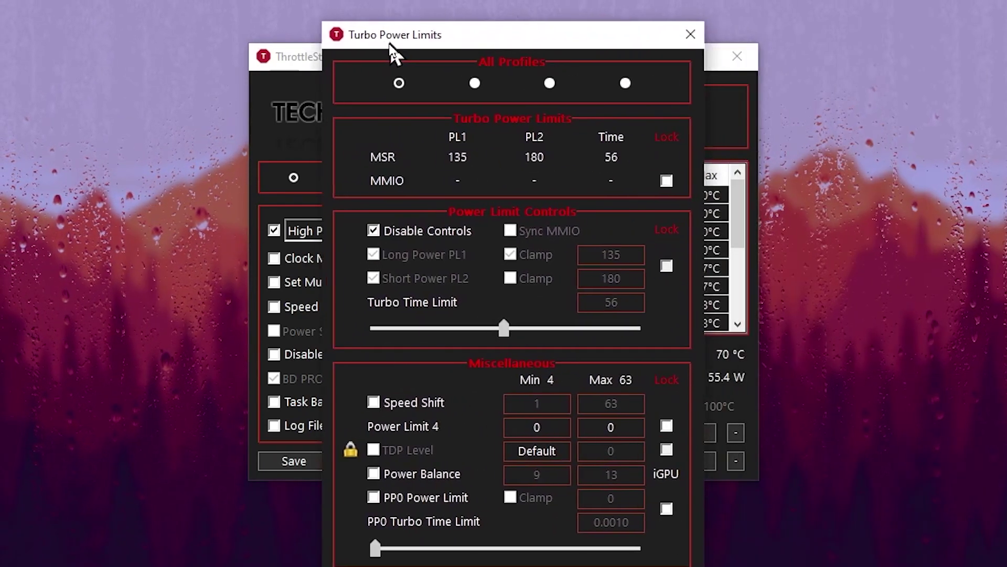
pyautogui.click(368, 231)
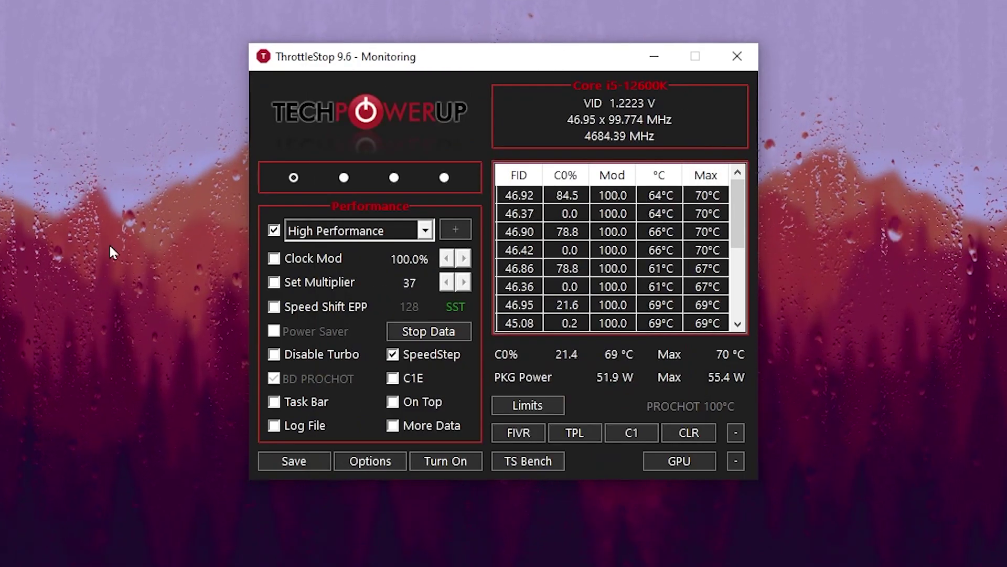
# Turn ThrottleStop on, save its settings, close it, and check the hidden tray apps.
pyautogui.click(445, 461)
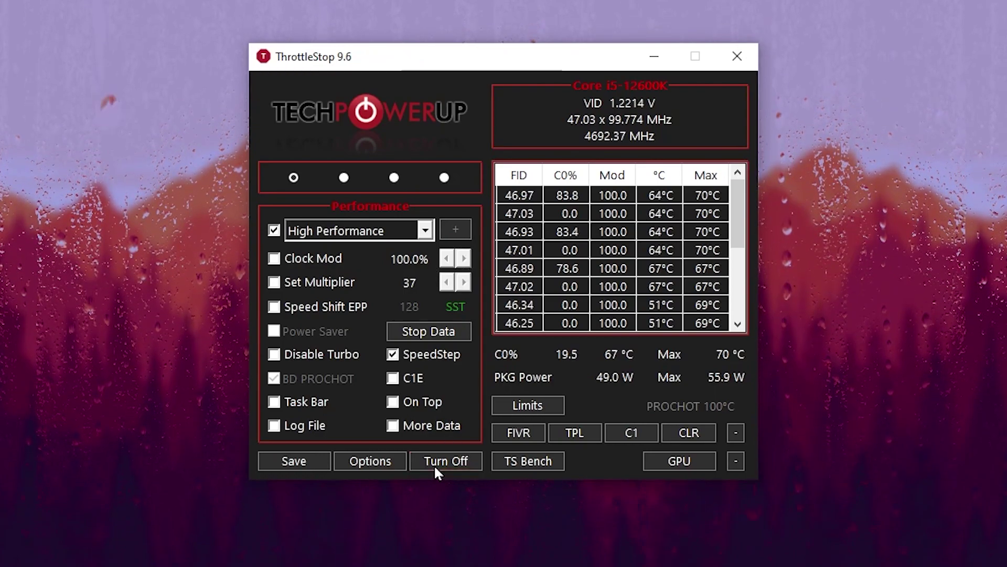
pyautogui.click(294, 460)
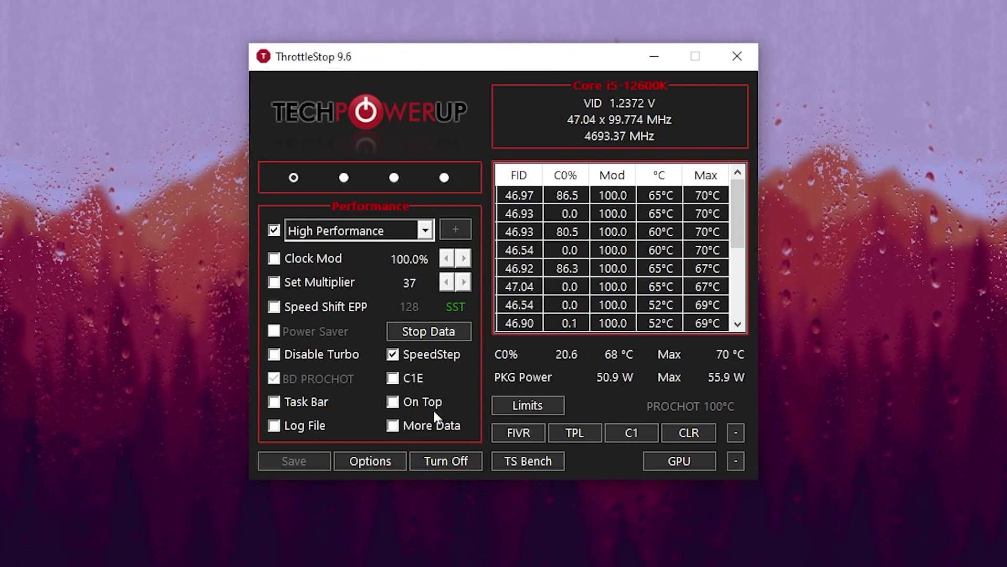
pyautogui.click(738, 56)
pyautogui.click(929, 556)
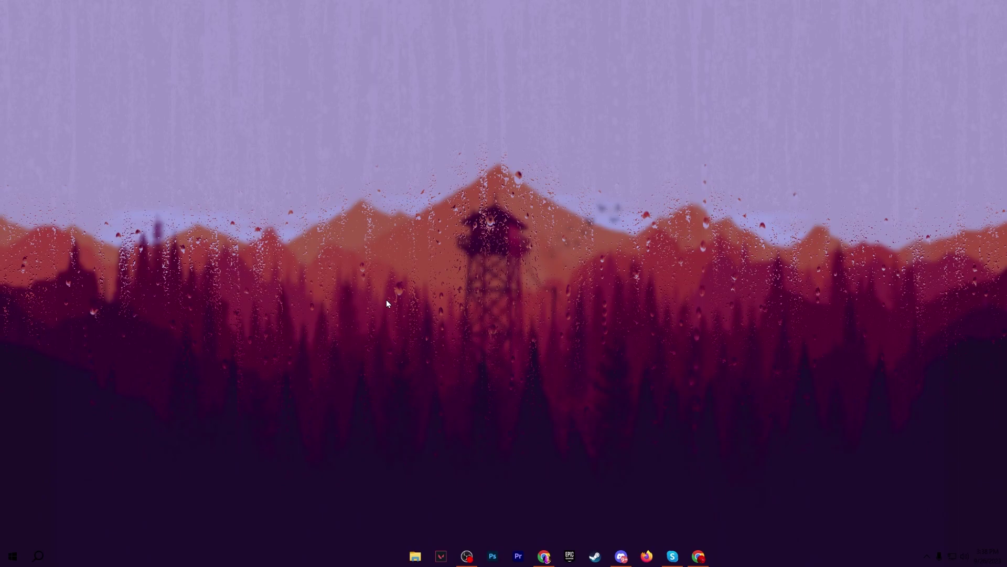
# Launch Registry Editor as administrator from Windows search.
pyautogui.click(39, 556)
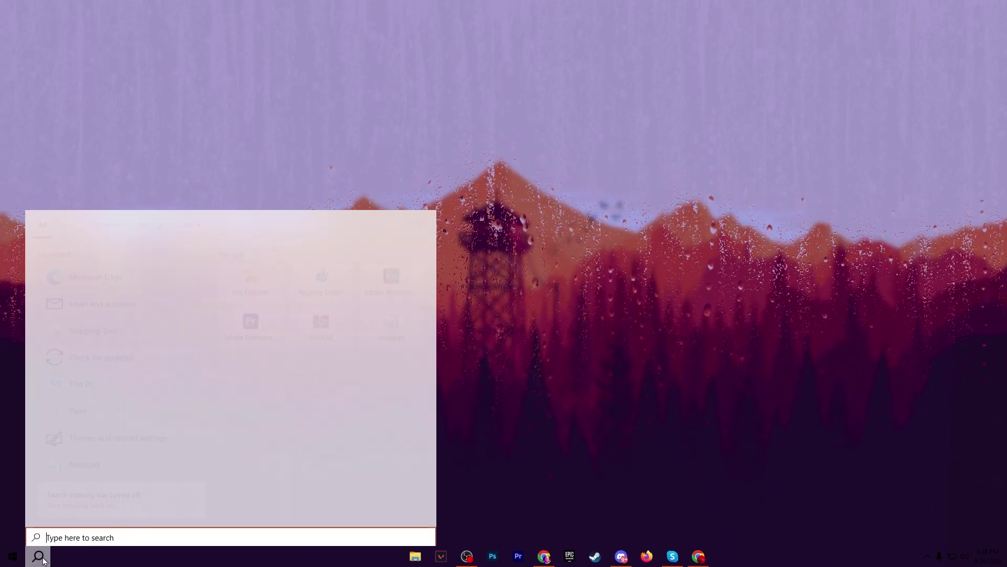
pyautogui.write('re')
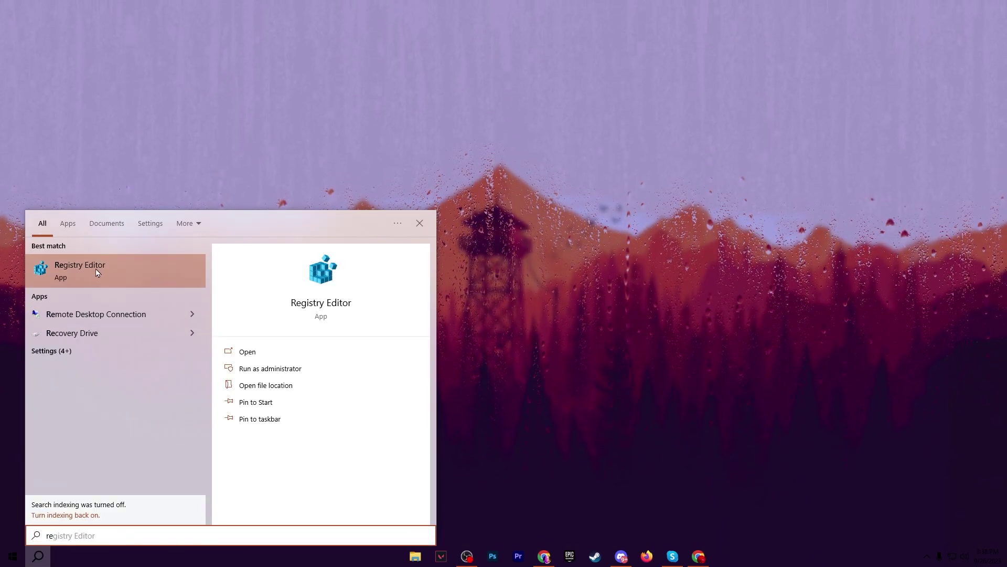
pyautogui.rightClick(101, 270)
pyautogui.click(119, 280)
pyautogui.click(451, 343)
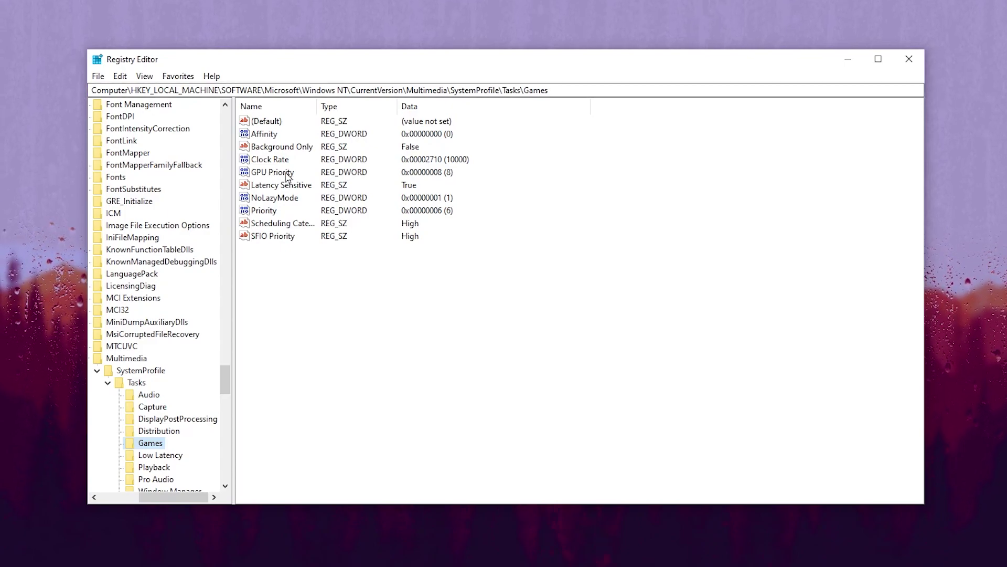
# Confirm the Games key's GPU Priority as 8 and Priority as 6 via Modify.
pyautogui.rightClick(268, 172)
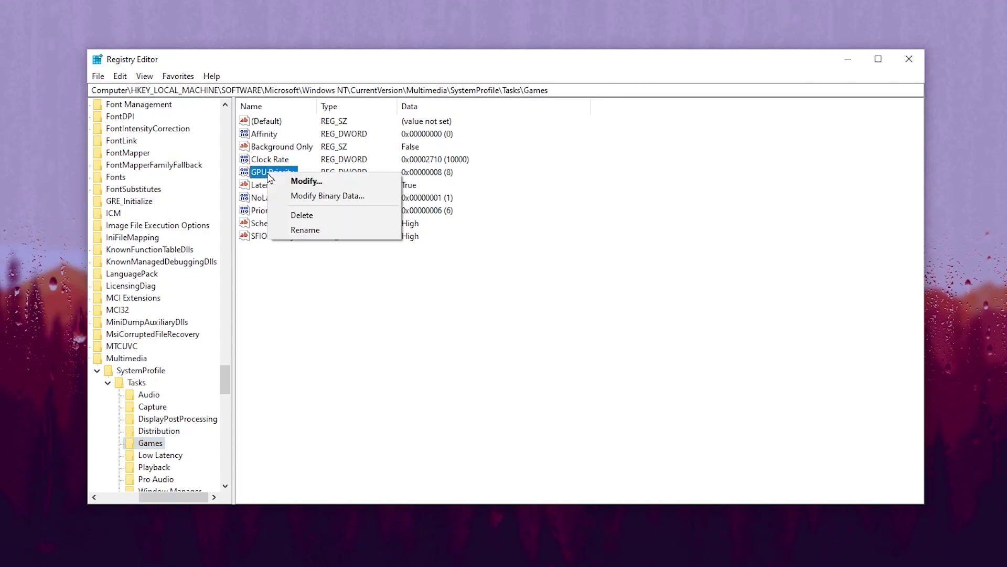
pyautogui.click(309, 183)
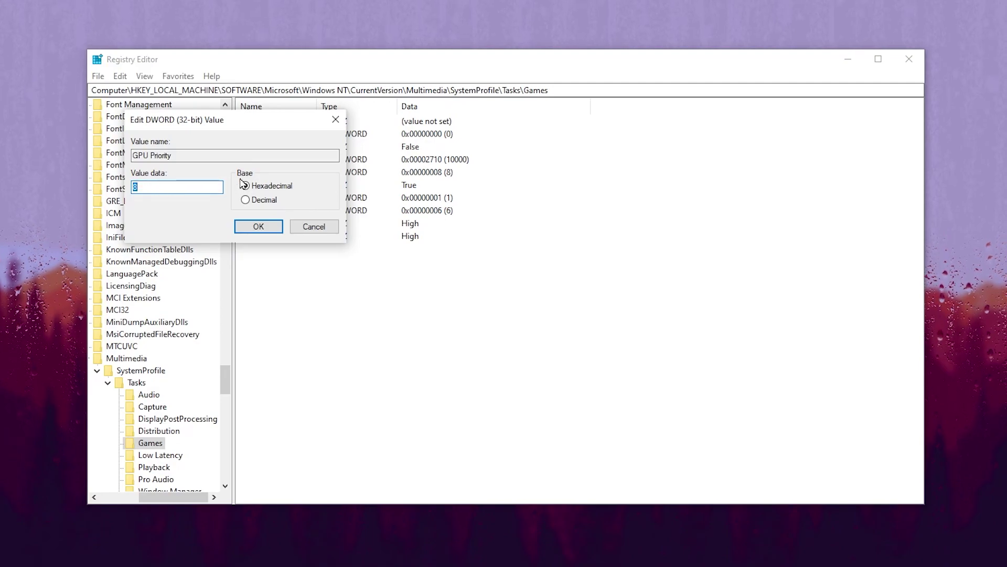
pyautogui.click(258, 227)
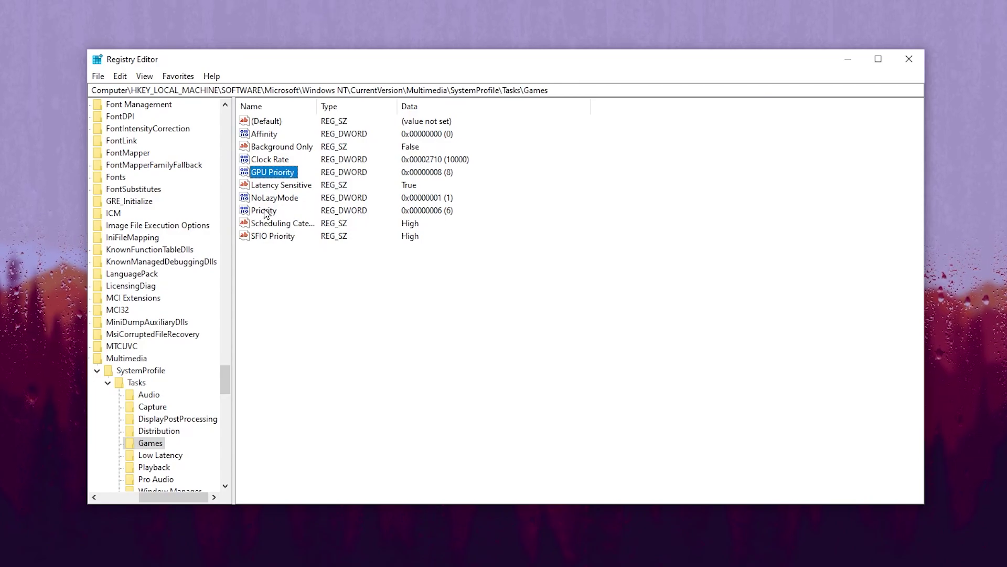
pyautogui.rightClick(265, 213)
pyautogui.click(293, 219)
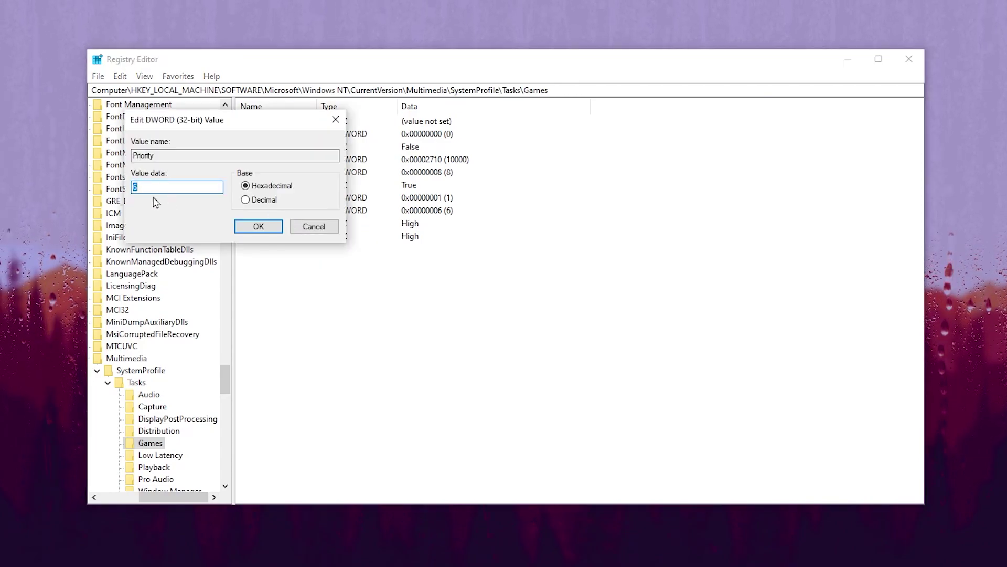
pyautogui.click(249, 229)
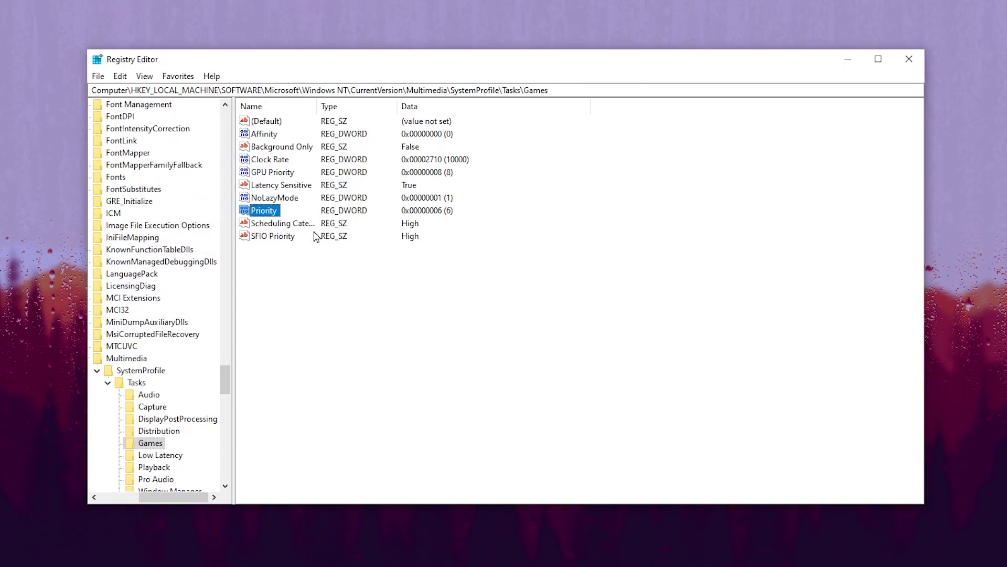
pyautogui.click(910, 59)
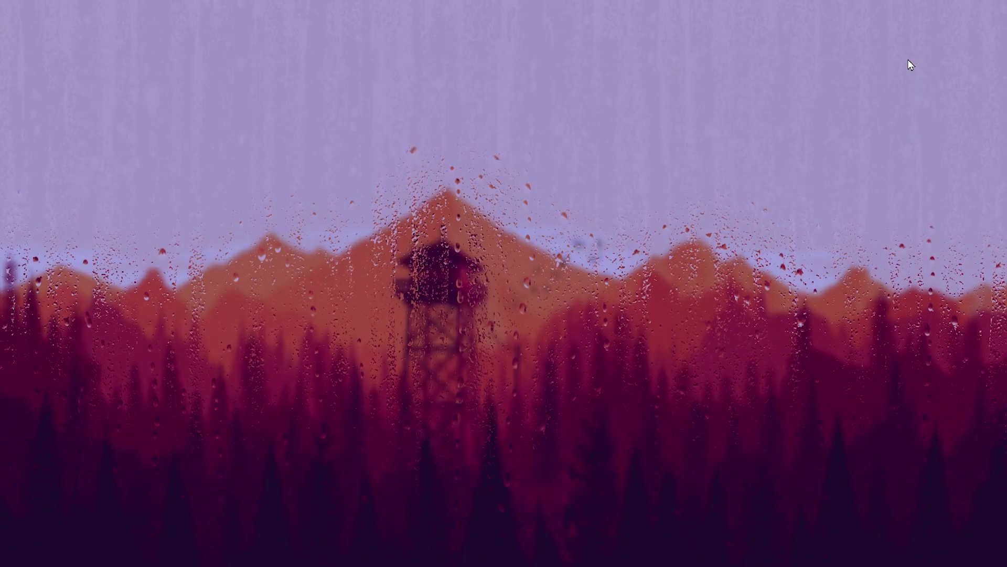